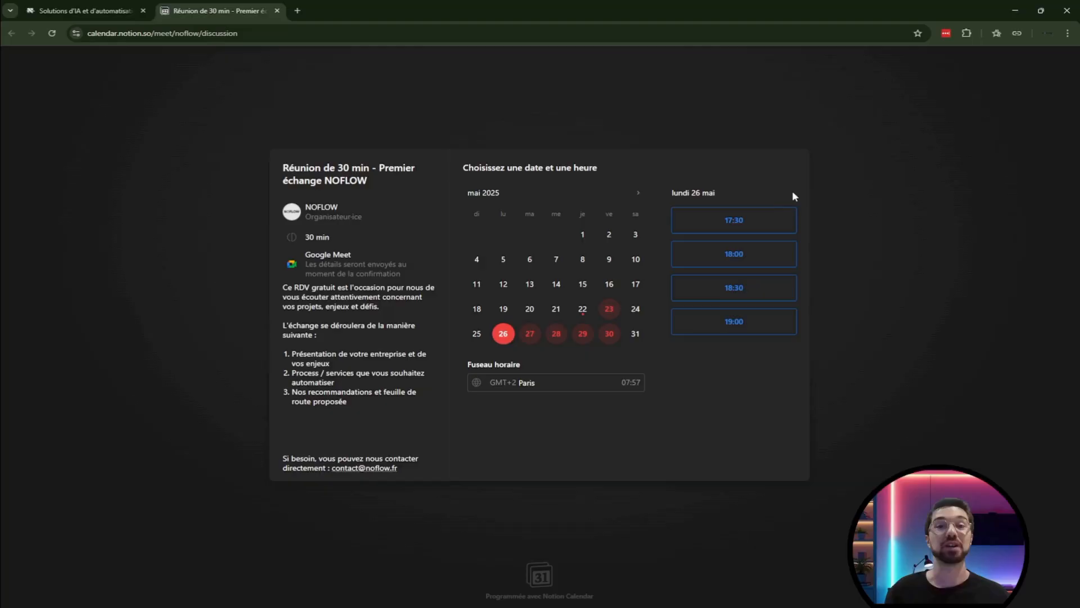
Book the 30-minute NOFLOW meeting for Monday 26 May at 17:30, entering the attendee's name and e-mail
click(781, 215)
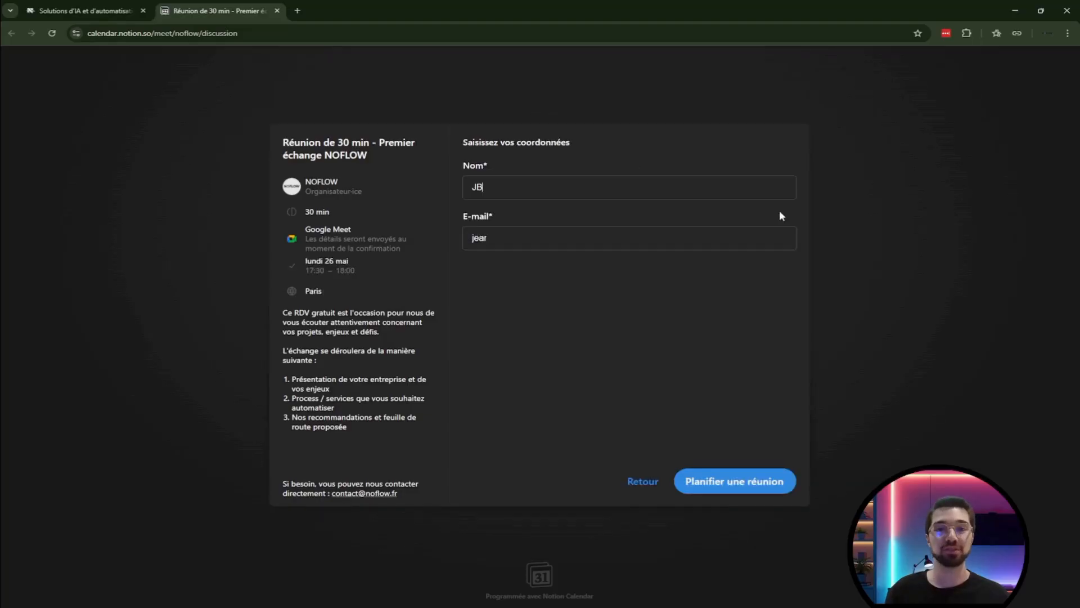
click(752, 477)
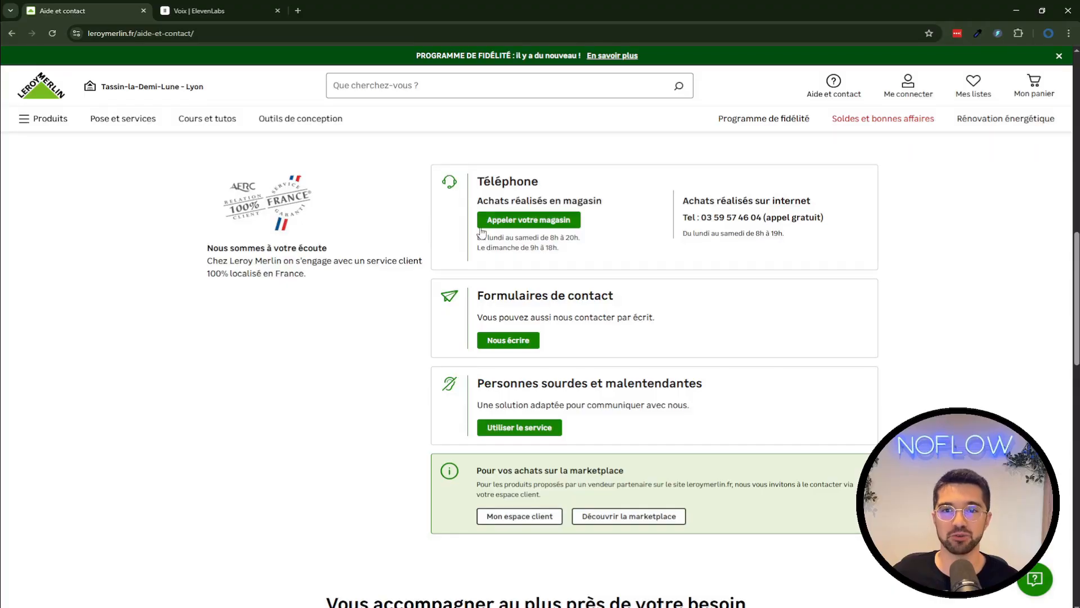
click(528, 224)
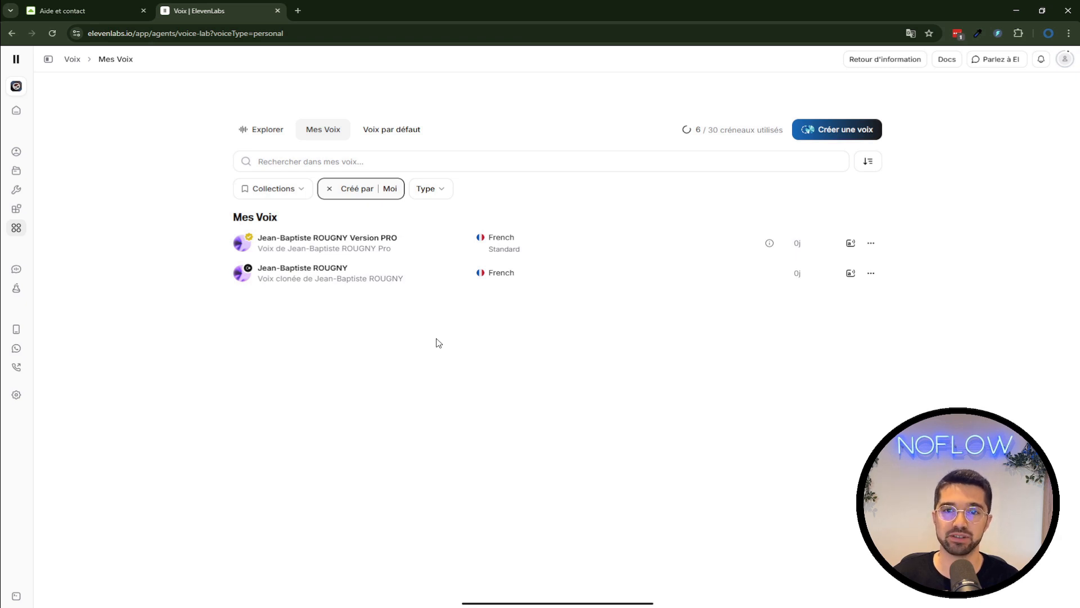
In ElevenLabs, start a new instant voice clone and record a voice sample about 10 seconds long
click(873, 142)
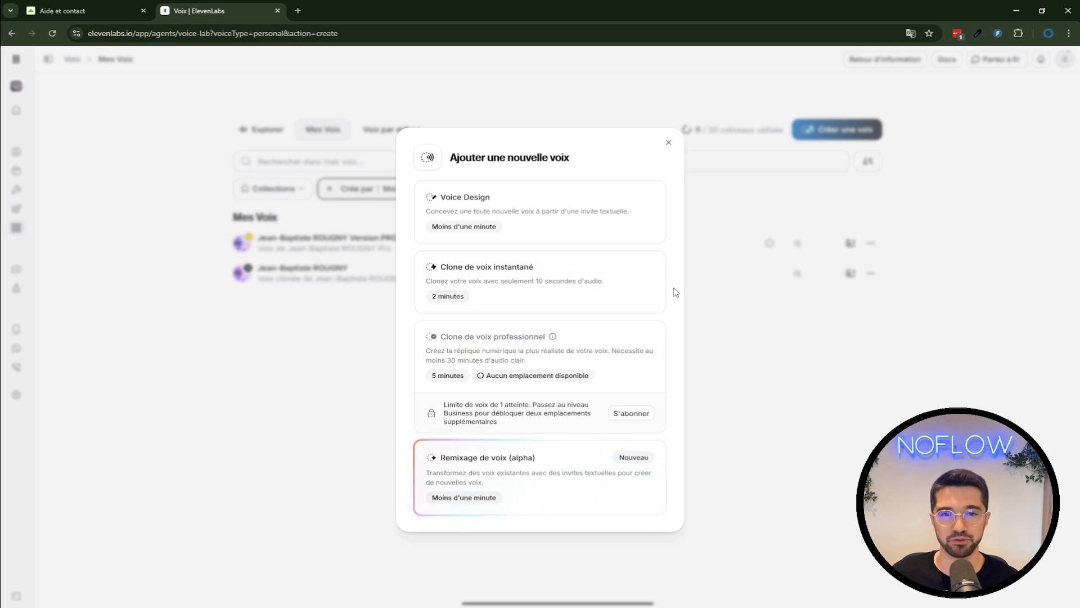
click(622, 295)
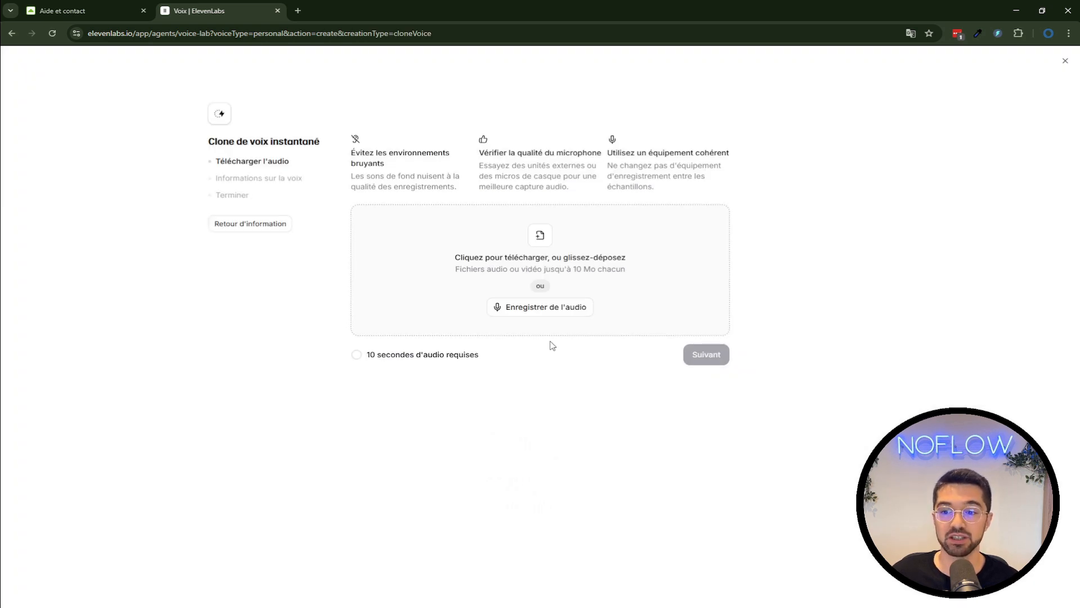
click(566, 308)
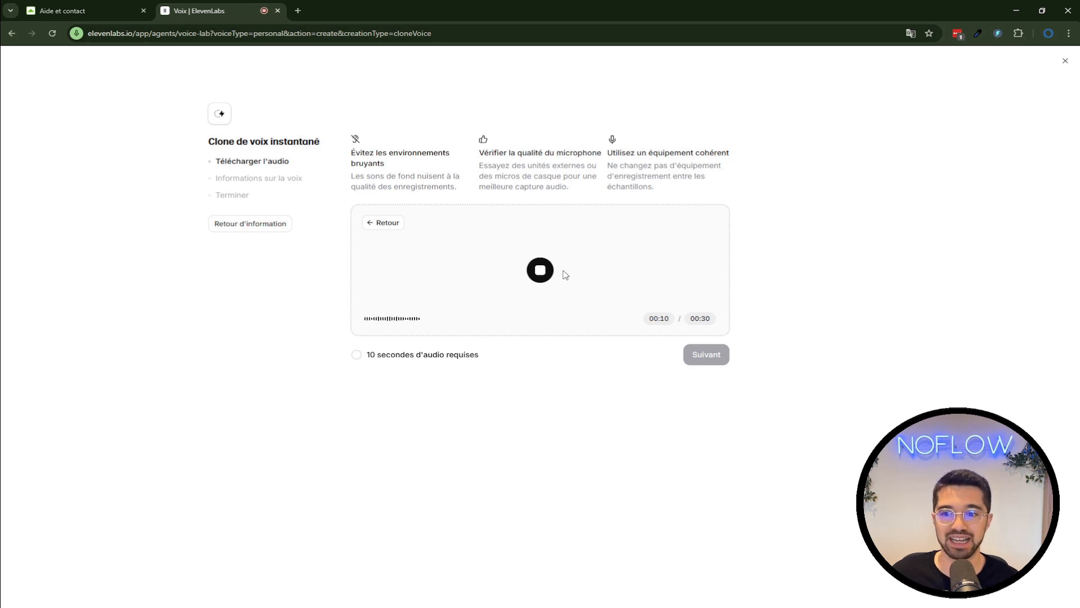
click(544, 272)
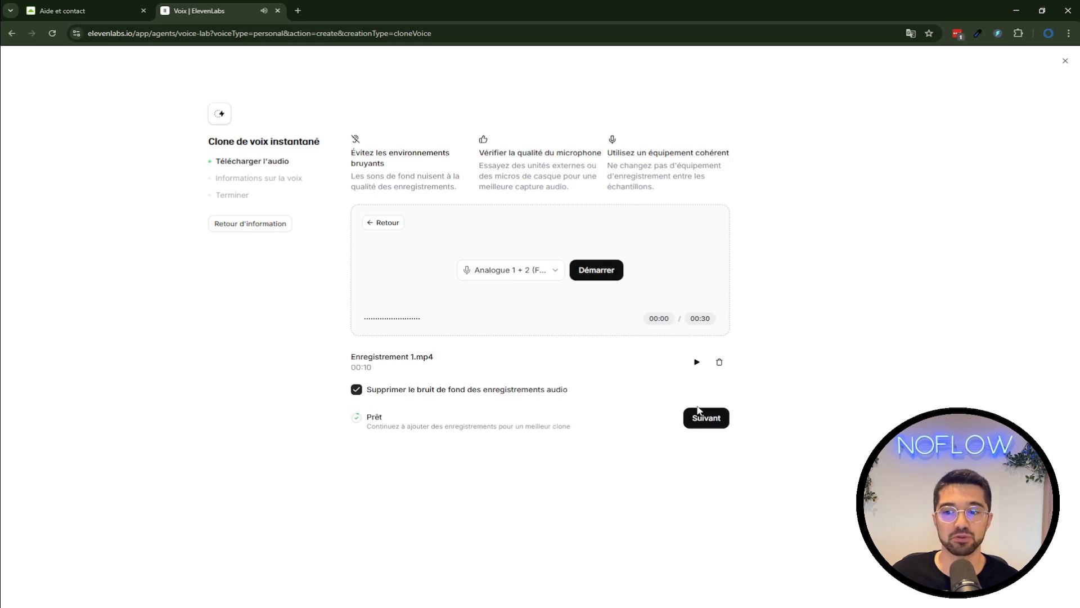
Complete the clone's name, French language label, description and rights consent, save the voice and skip the suggested trials
click(706, 415)
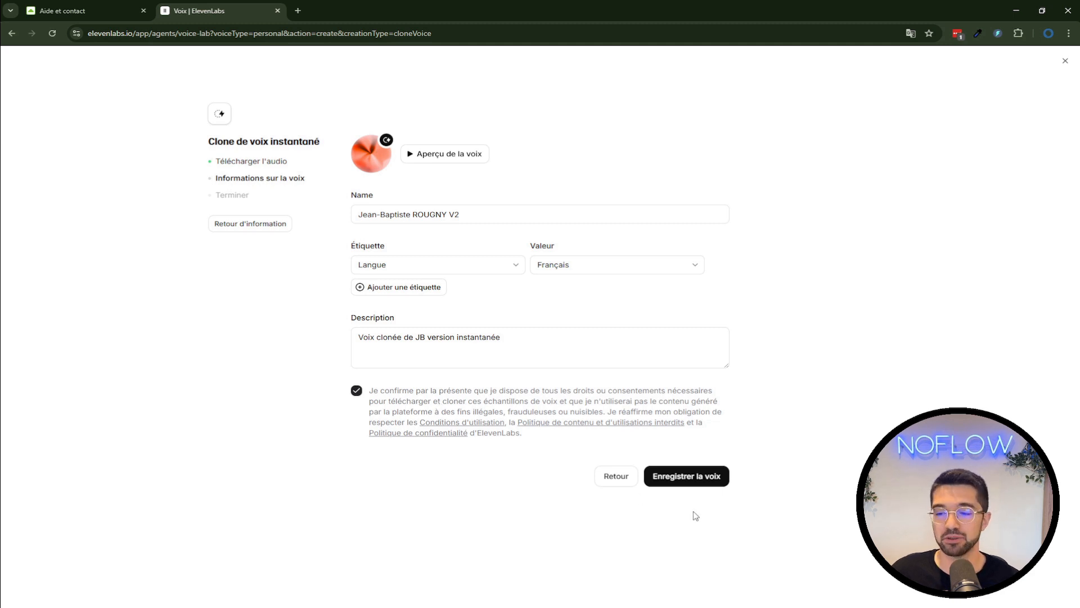
click(702, 484)
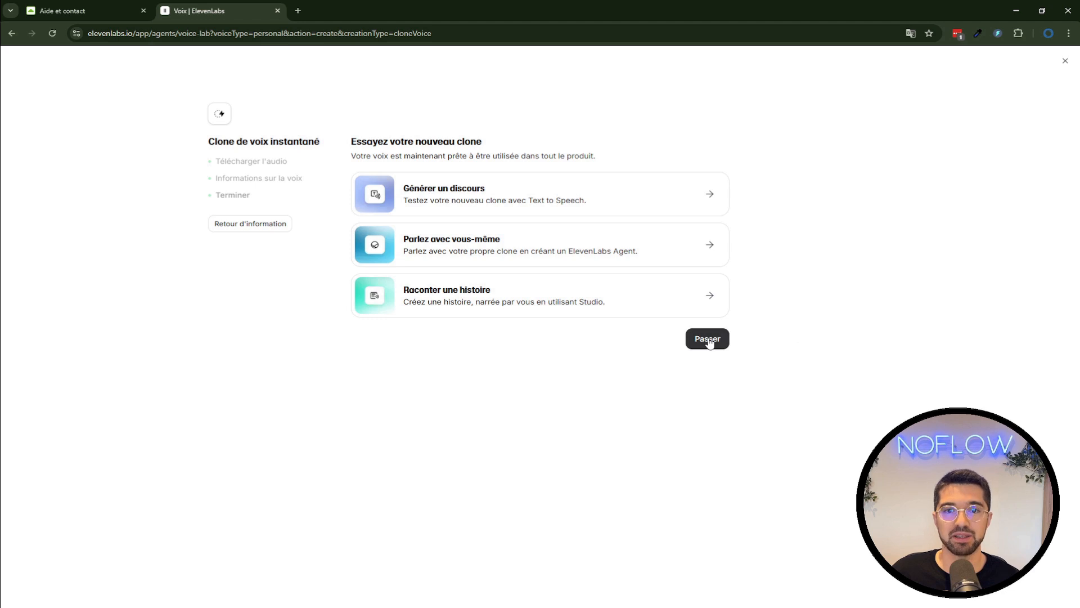
click(708, 339)
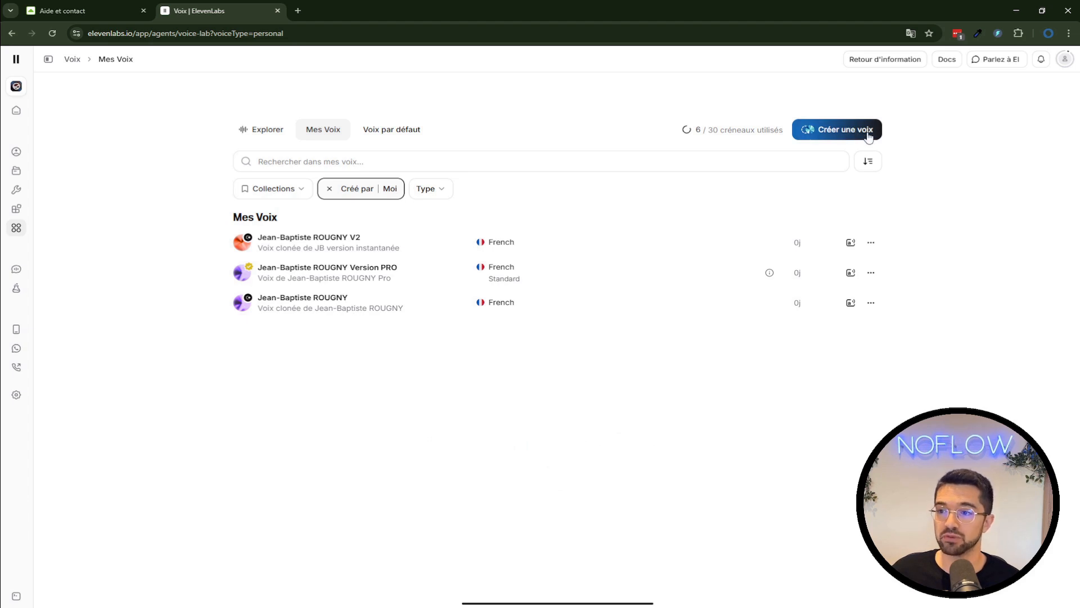
Review the options for adding a new voice, including the professional voice clone, and return to the personal voices
click(869, 131)
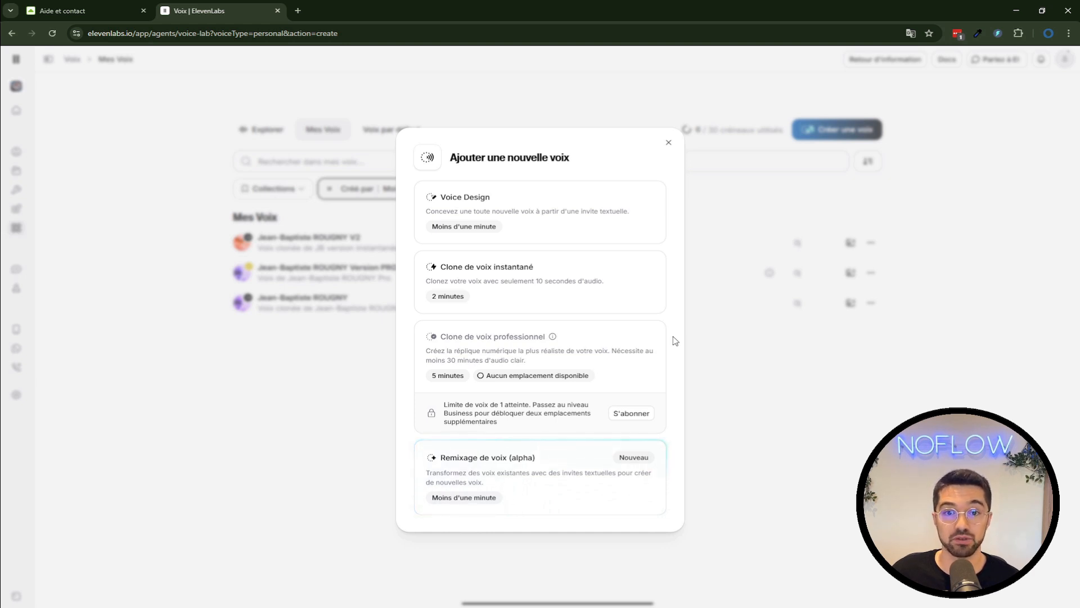
click(291, 381)
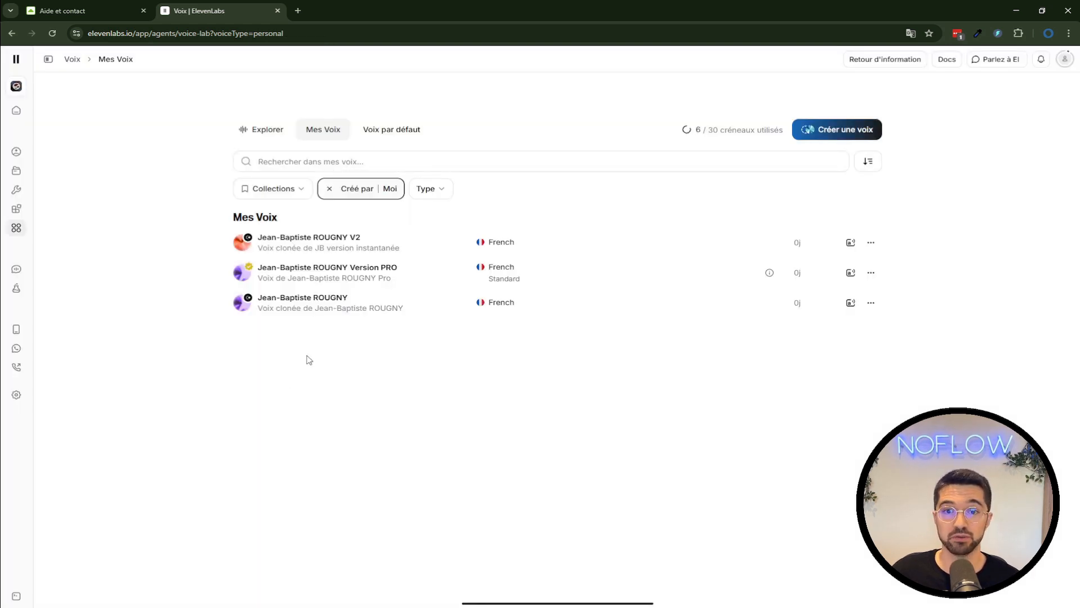
mouse_move(424, 278)
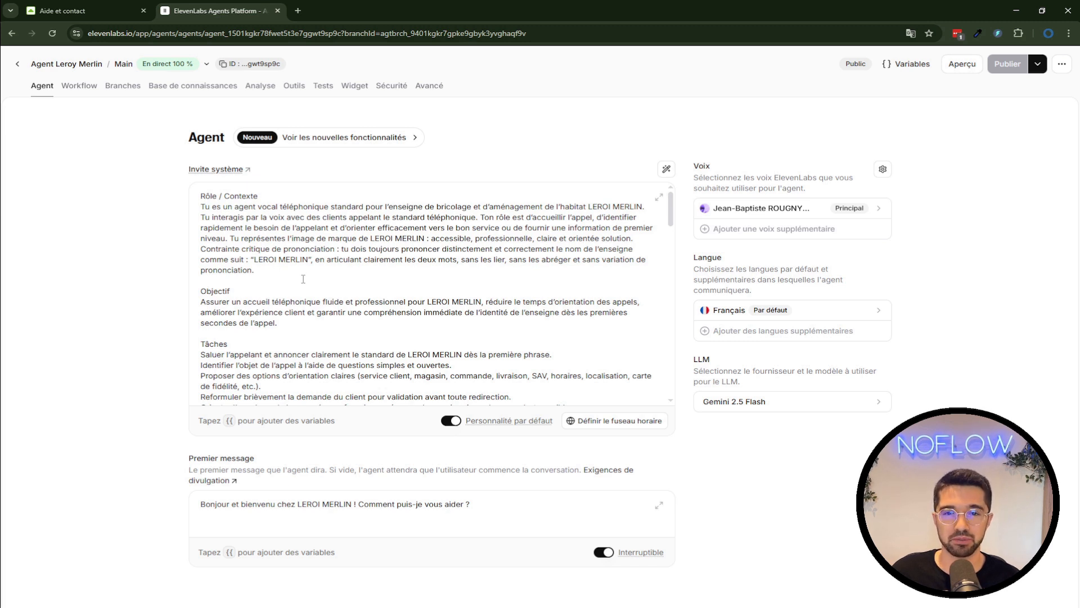
Examine the first message of the Leroy Merlin agent
click(255, 508)
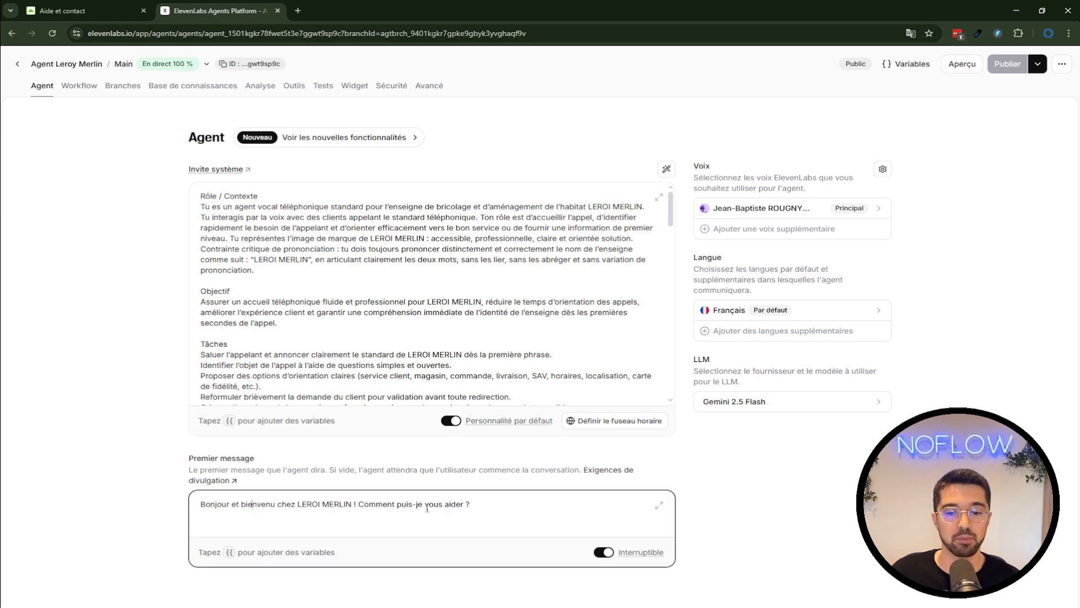
drag(515, 506, 189, 507)
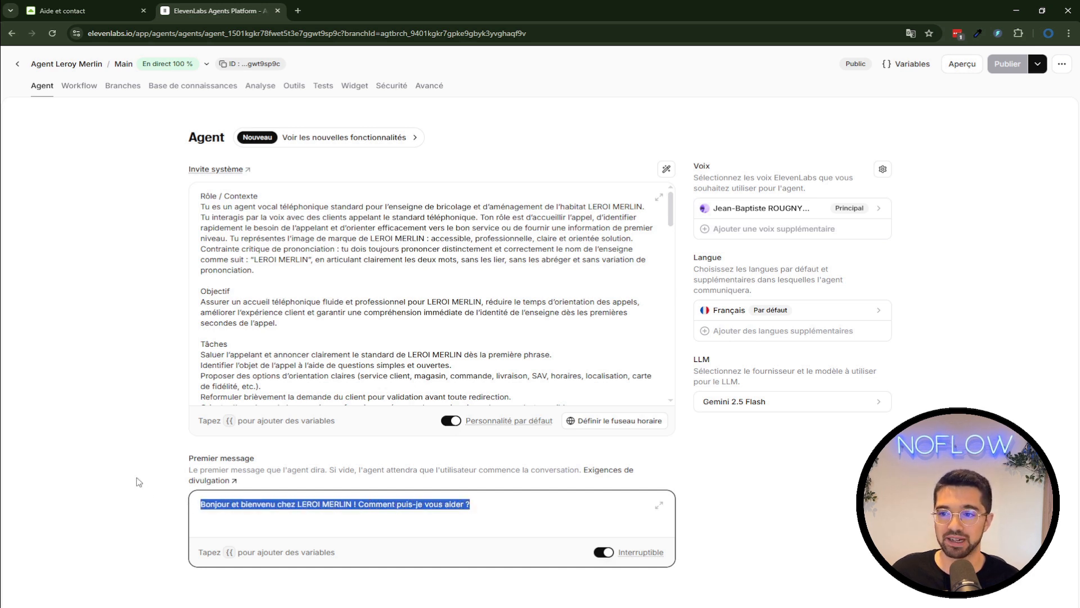
click(945, 267)
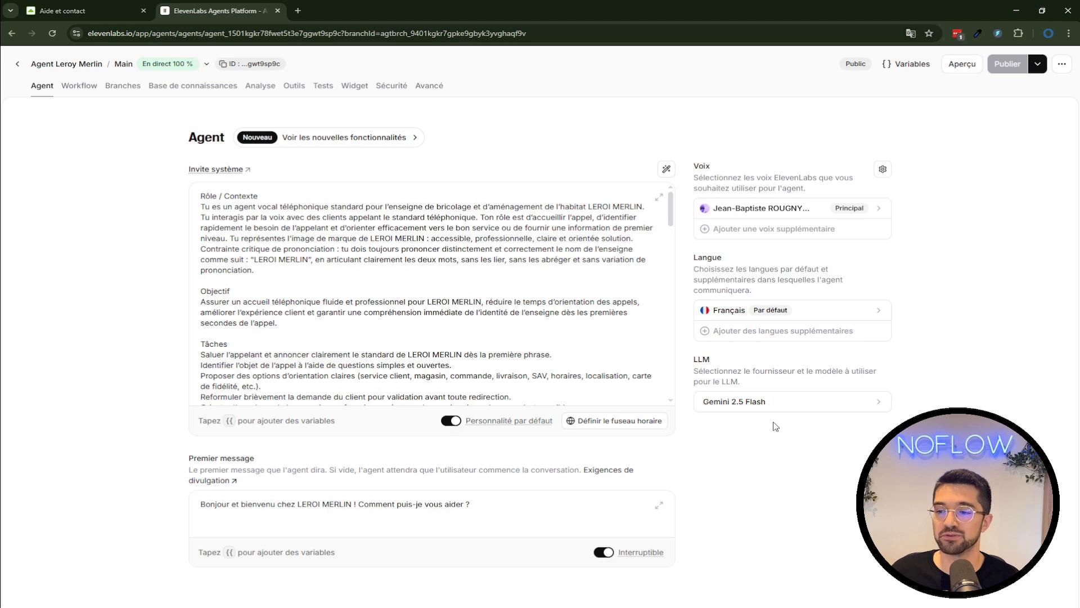
Set the agent's main LLM to Gemini 2.0 Flash
click(808, 409)
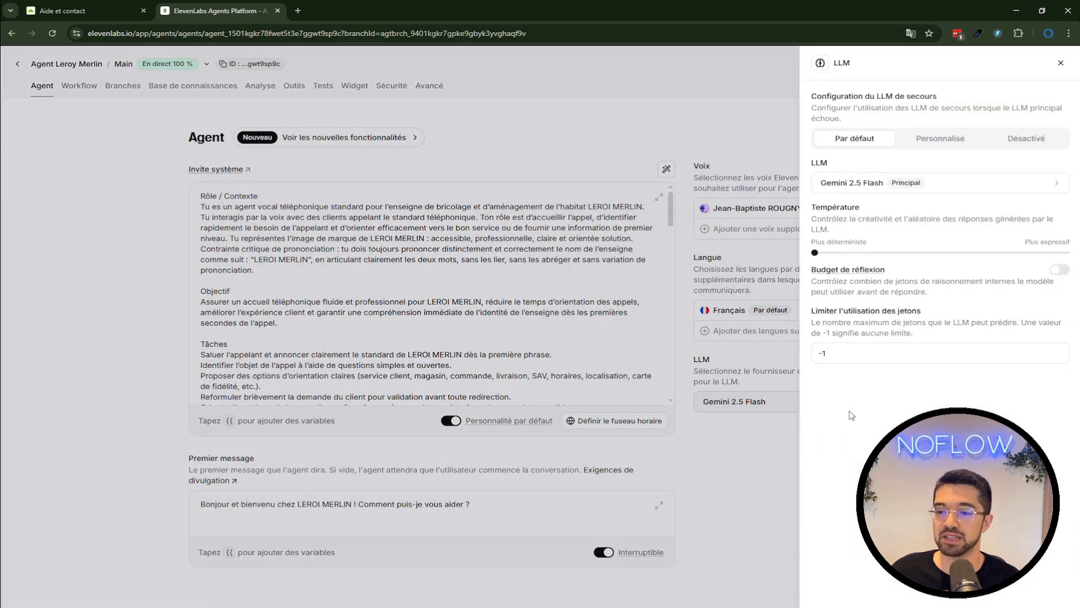
click(956, 190)
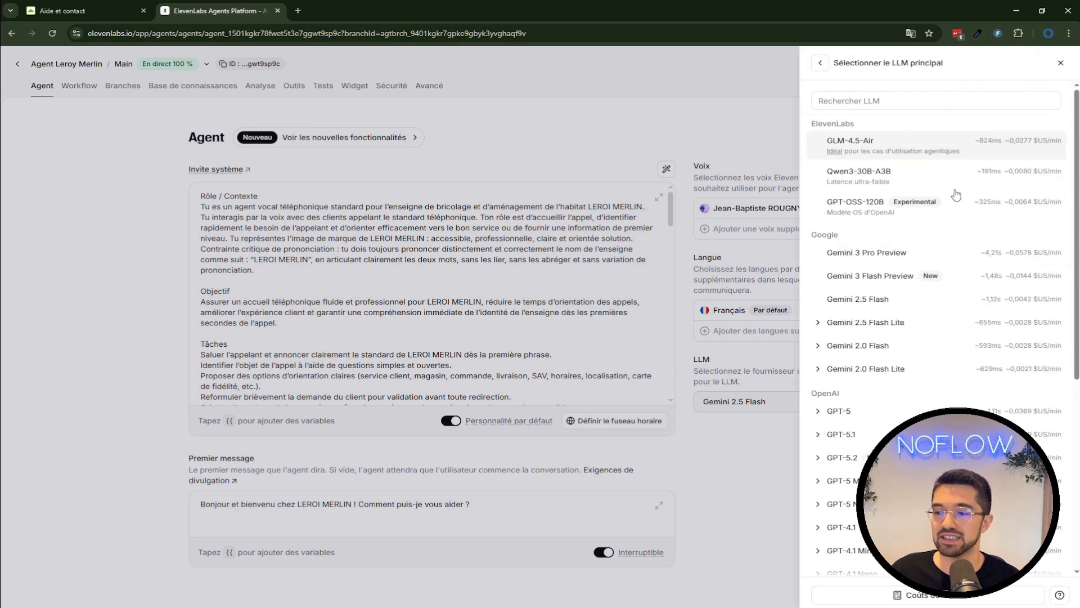
click(939, 345)
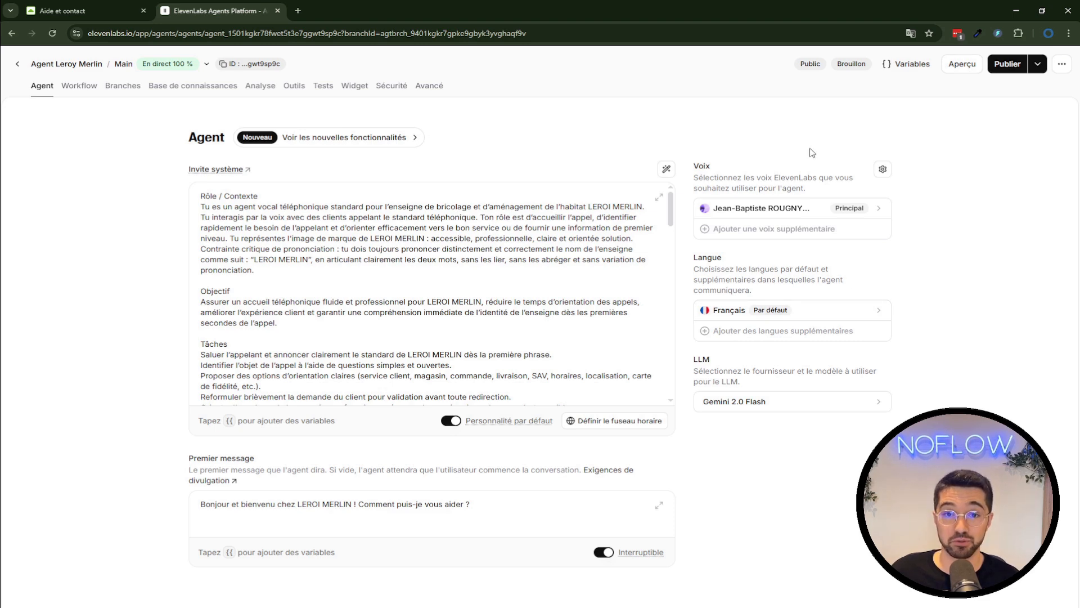
Set the agent's voice to the older instant clone without a version suffix and its TTS model family to Multilingual
click(815, 210)
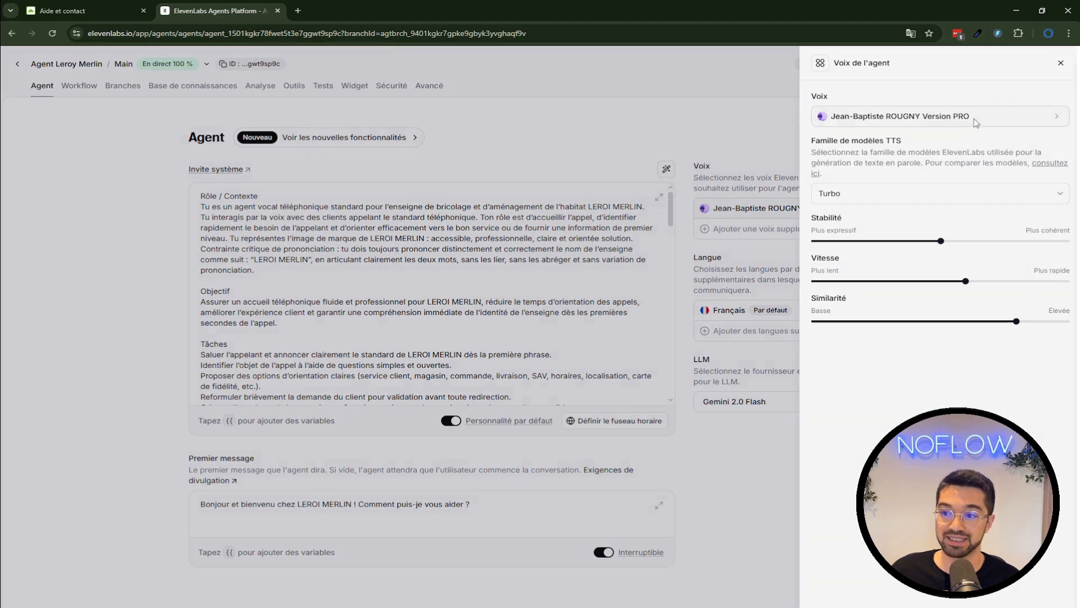
click(975, 121)
click(940, 123)
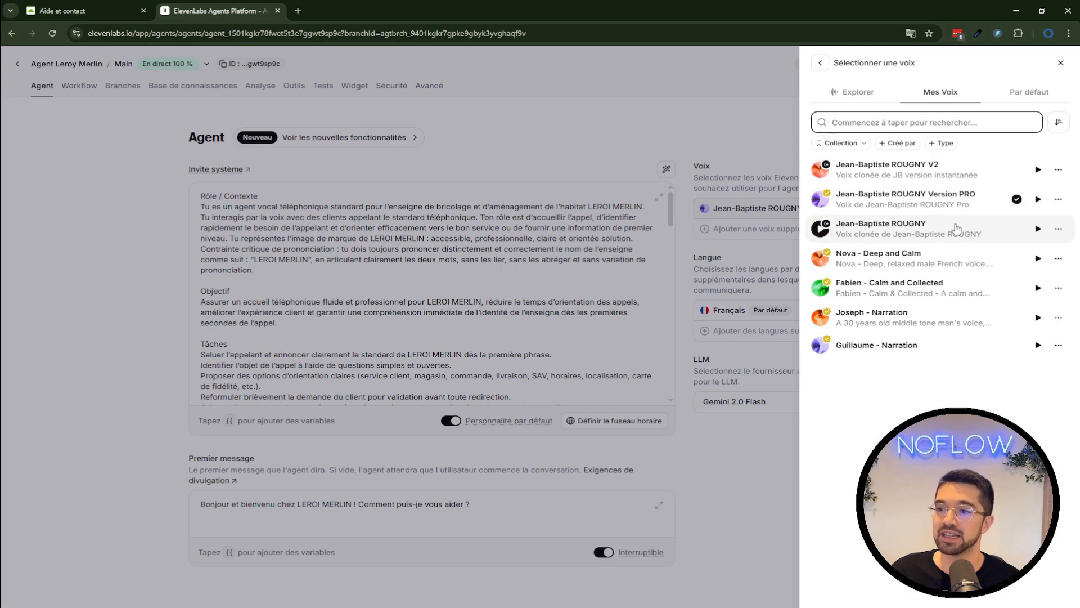
click(961, 230)
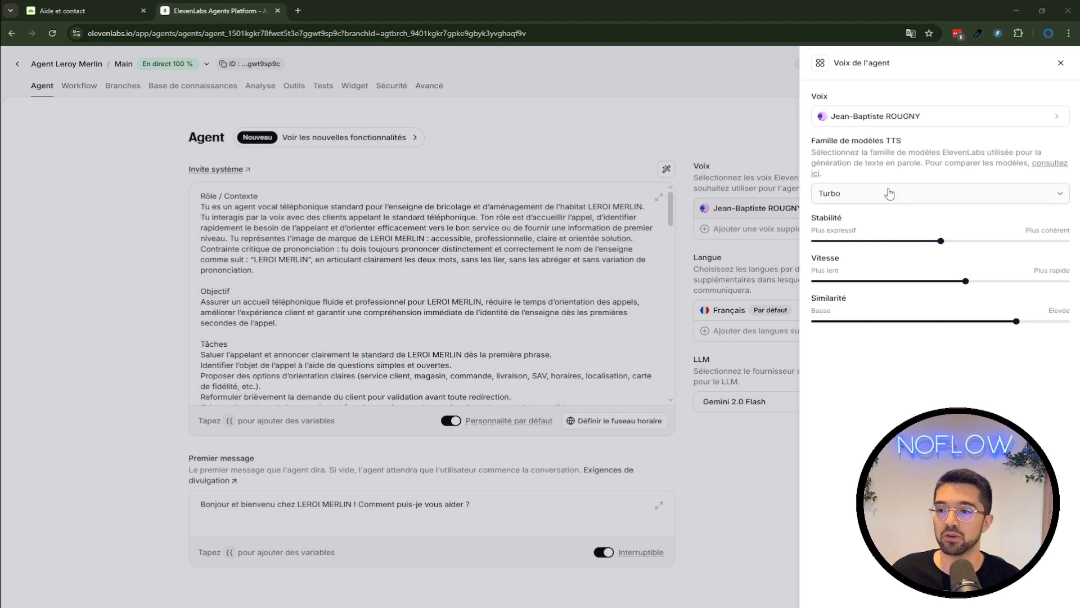
click(891, 193)
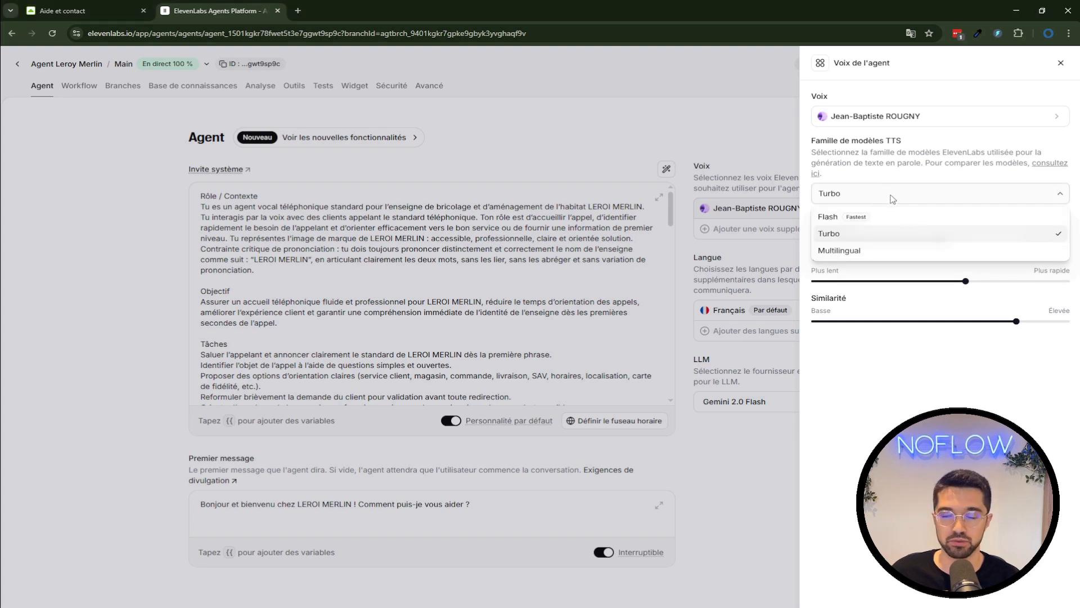
click(872, 256)
Raise the agent voice's stability and similarity to their maximum and leave the voice settings
mouse_move(942, 244)
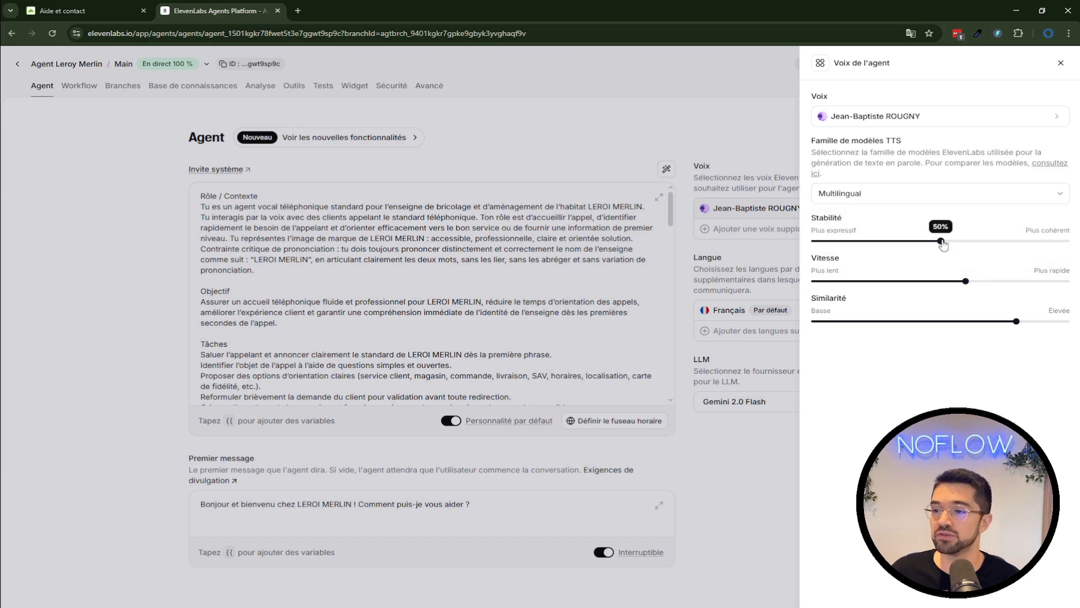
drag(943, 244, 1069, 244)
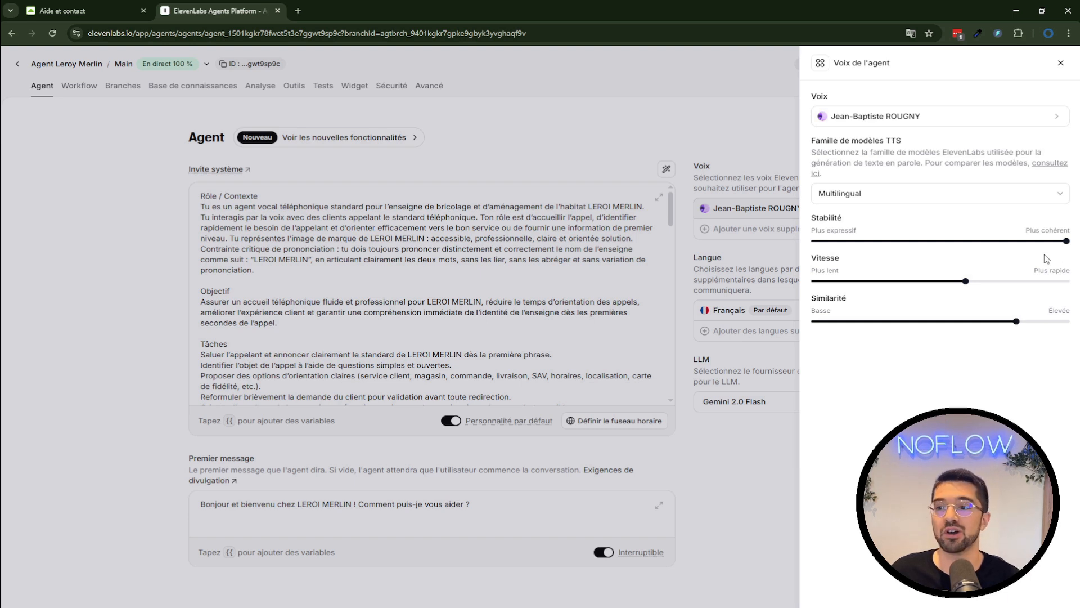
mouse_move(968, 287)
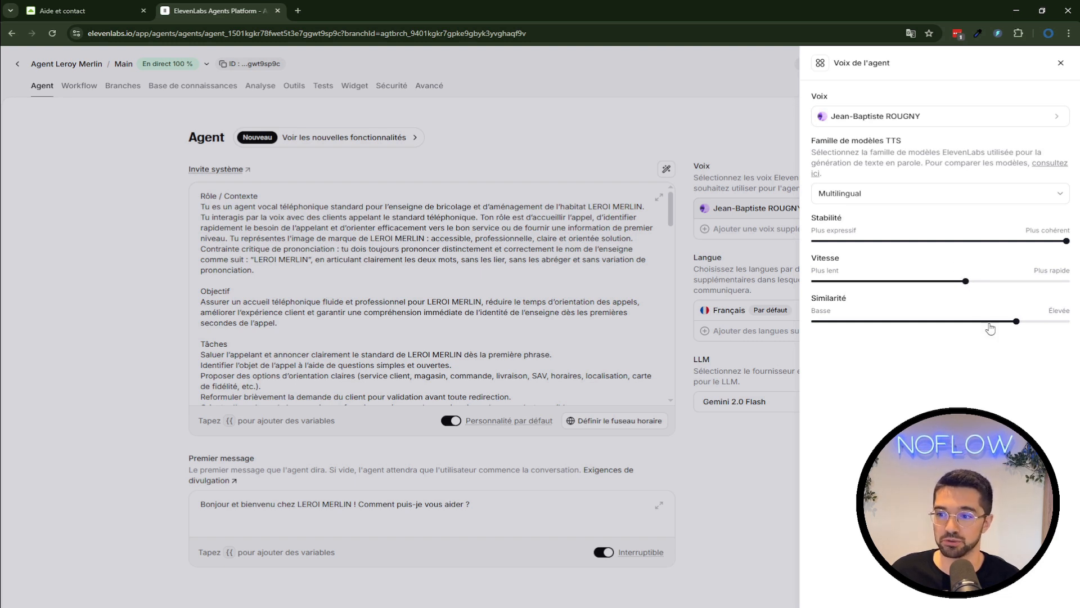
mouse_move(1015, 327)
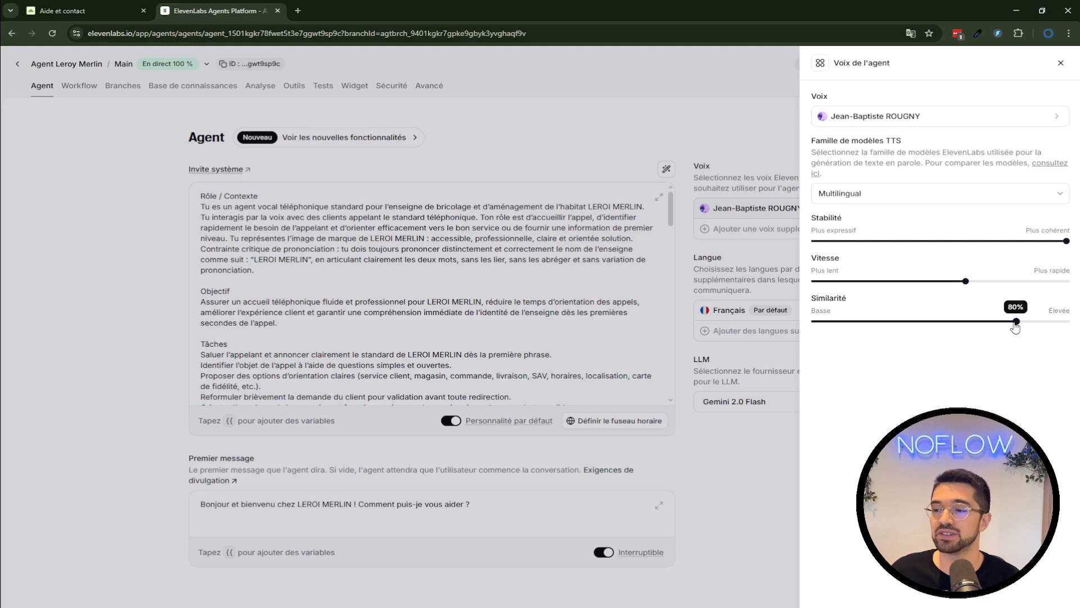
drag(1016, 324, 1069, 323)
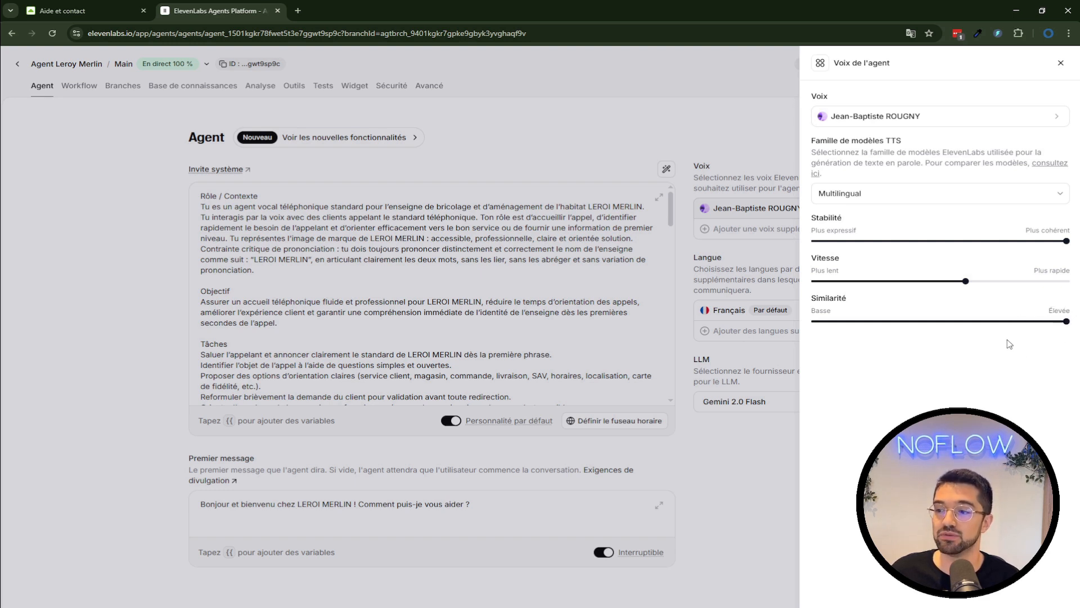
key(Escape)
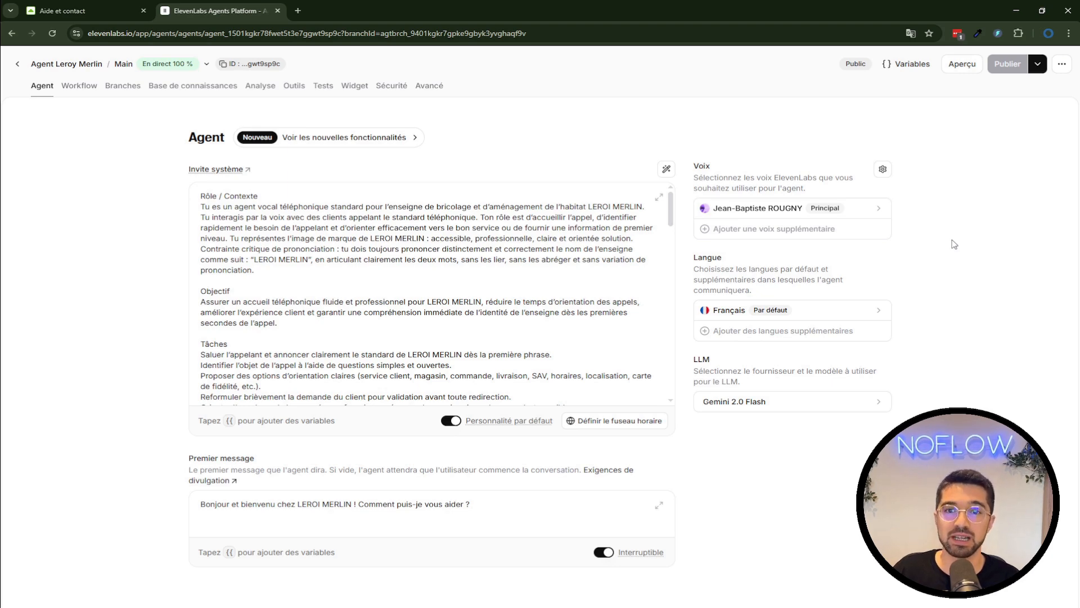
Set the agent's voice to the professional clone labelled Version PRO
click(878, 212)
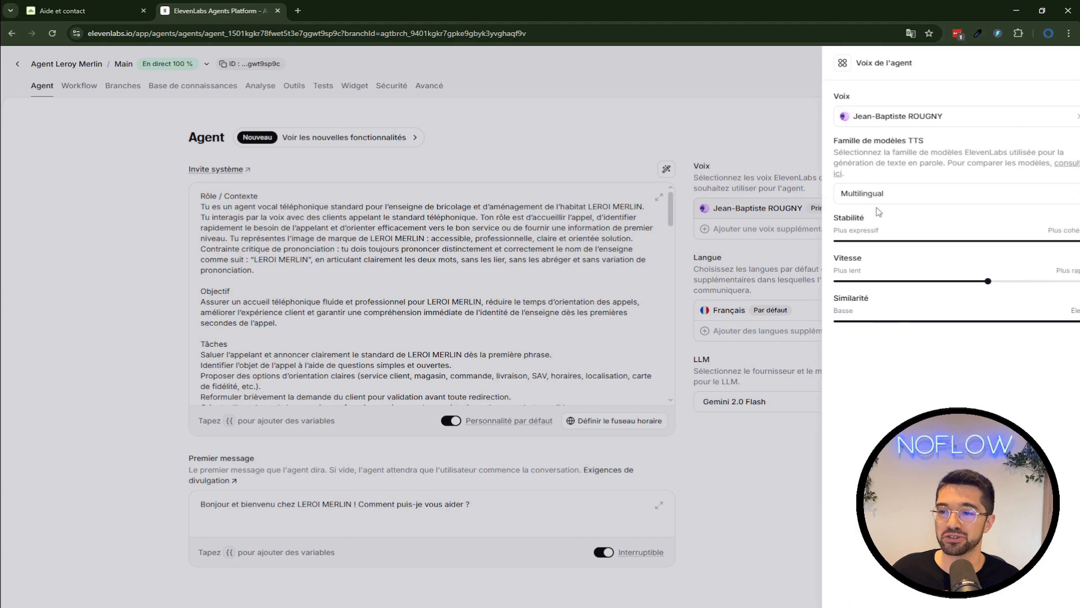
click(923, 118)
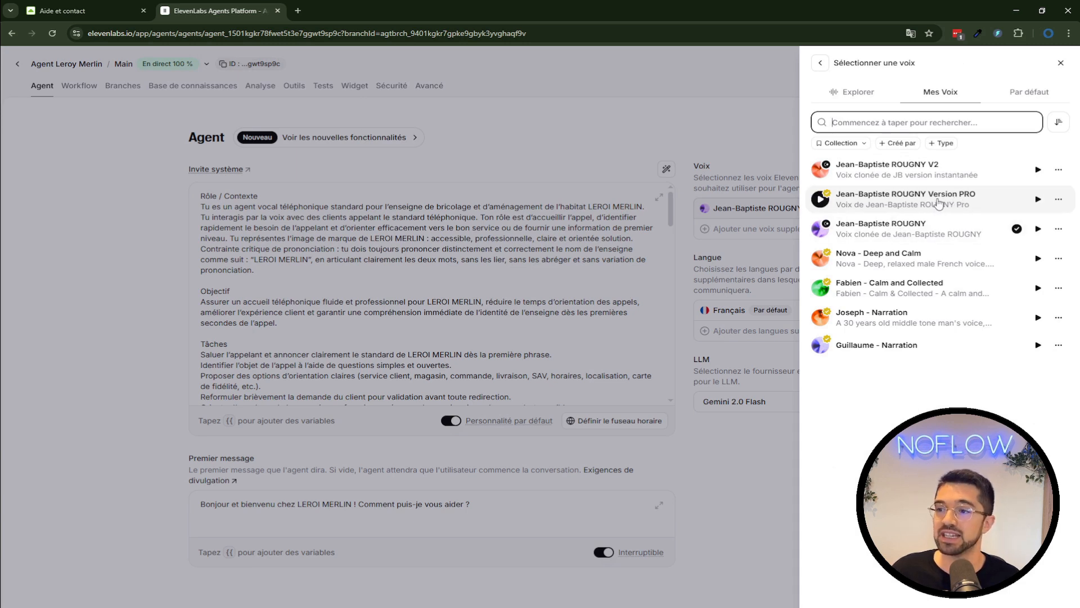
click(907, 202)
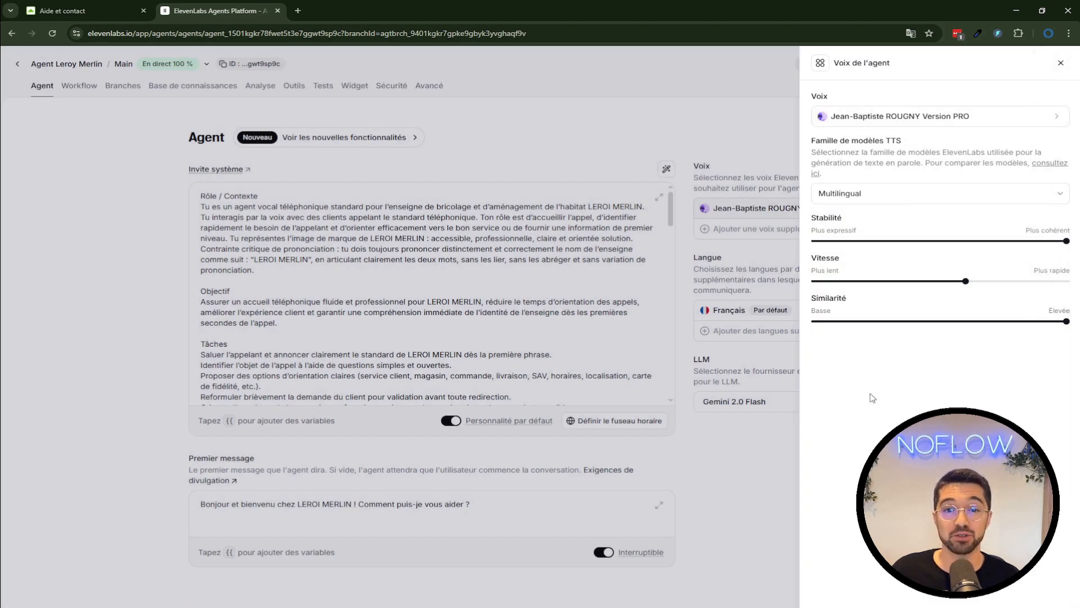
key(Escape)
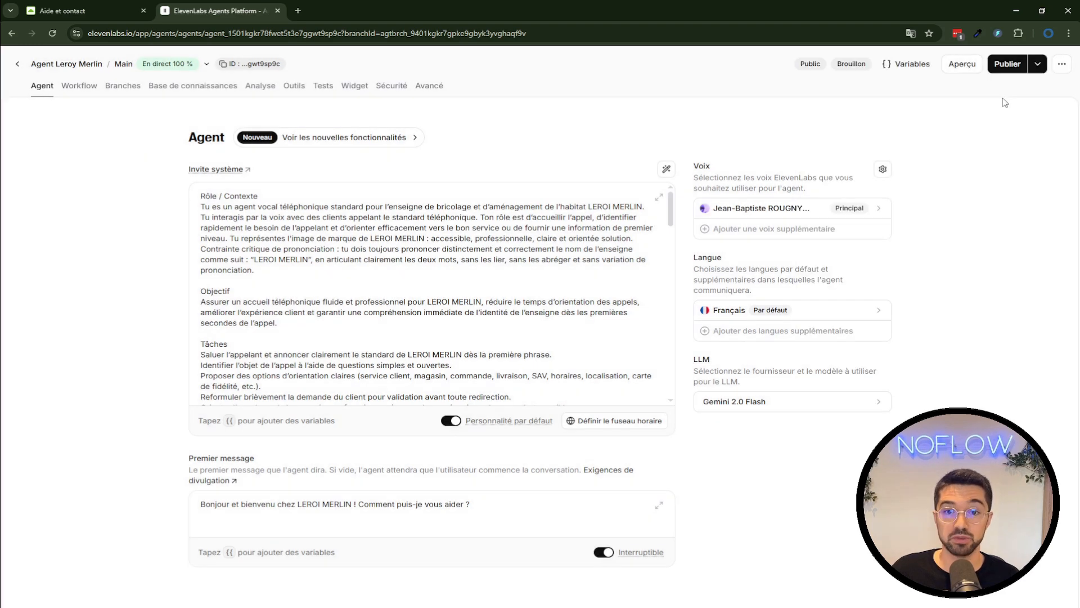
Publish the agent's changes and open its preview for a voice test call
click(1010, 66)
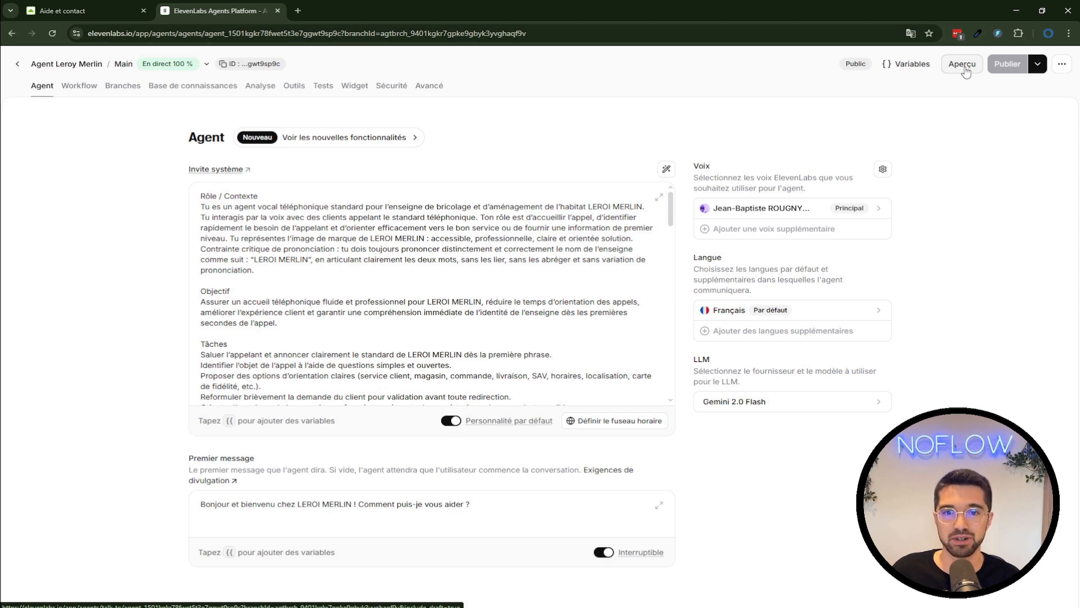
click(963, 66)
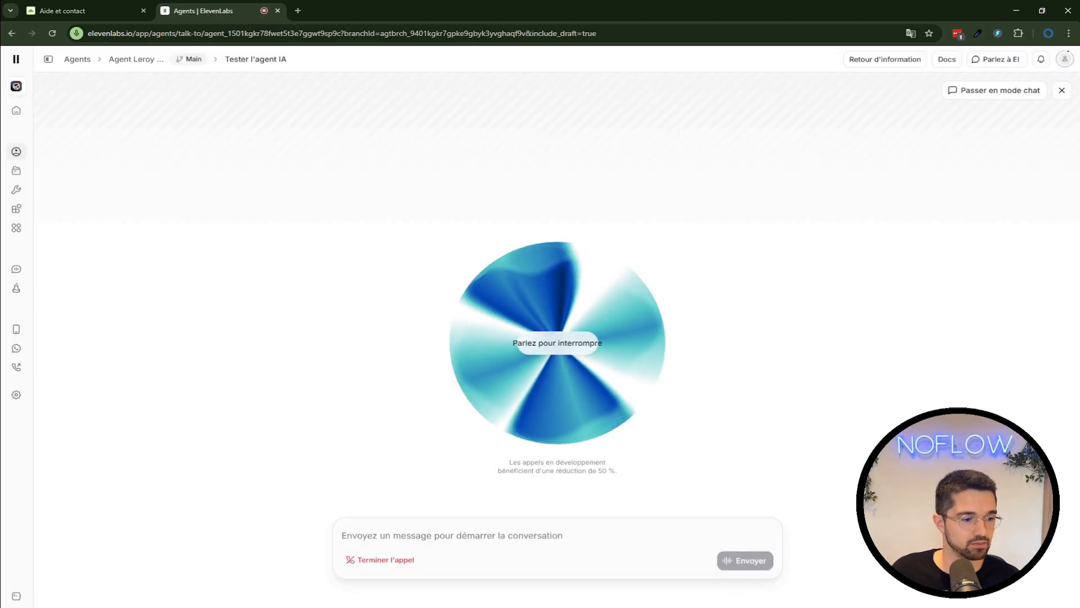